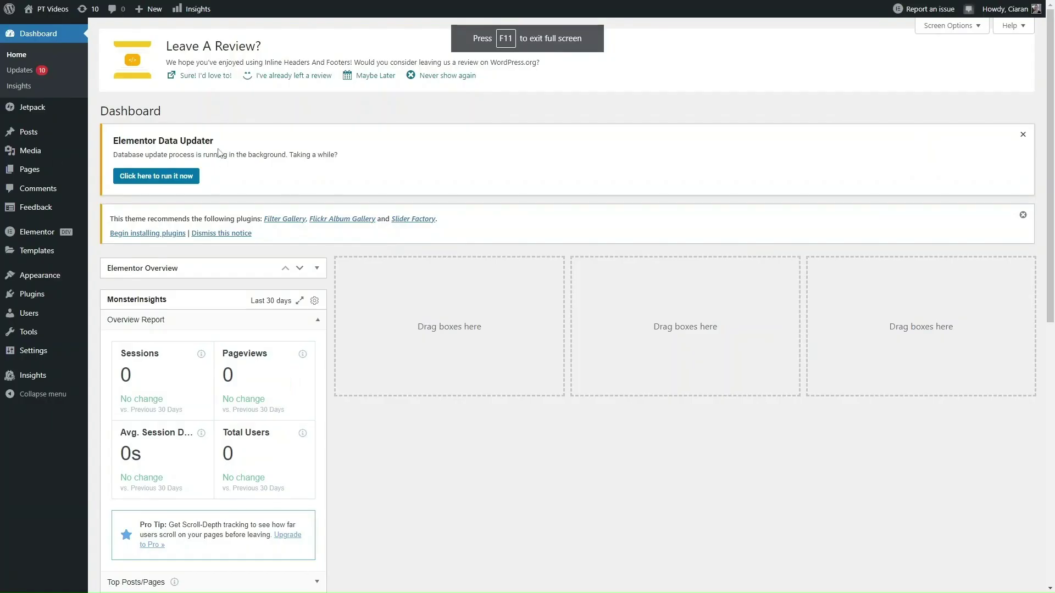
mouse_move(32, 293)
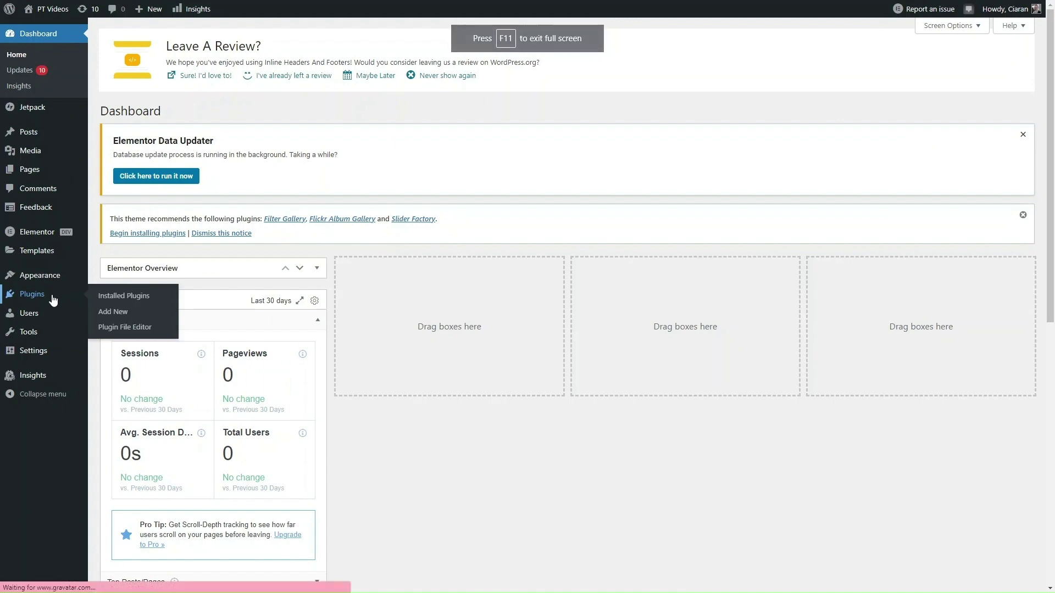
From Plugins > Add New, search the plugin directory for 'wordfence security'.
click(53, 299)
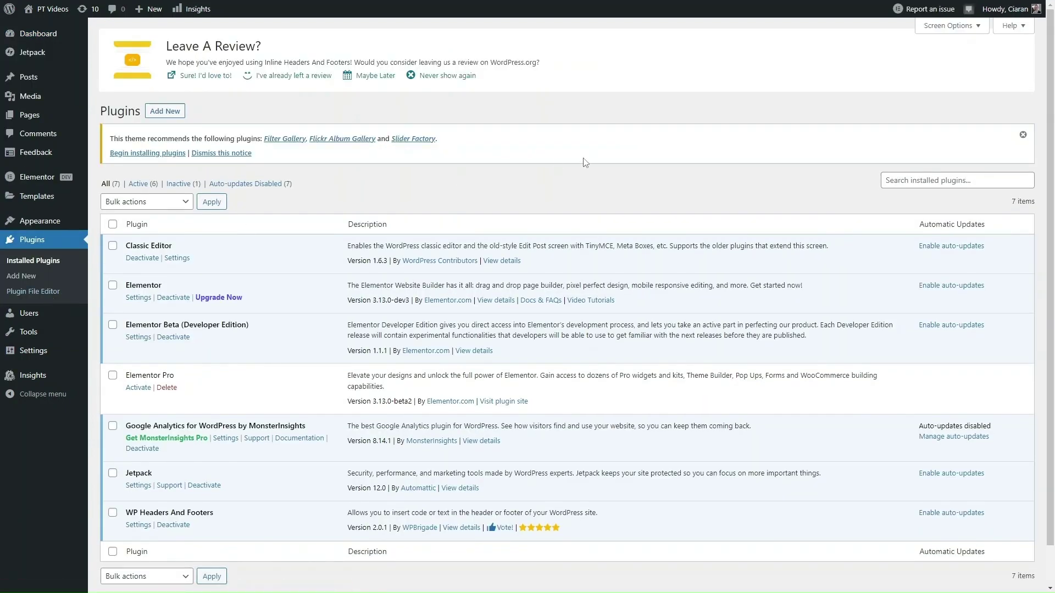
click(165, 112)
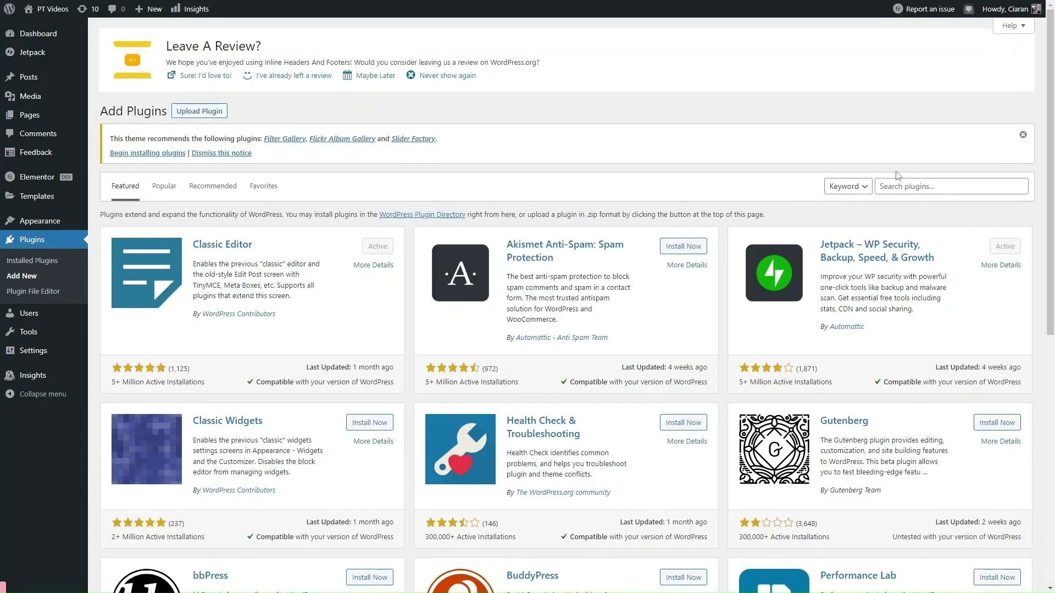
click(901, 190)
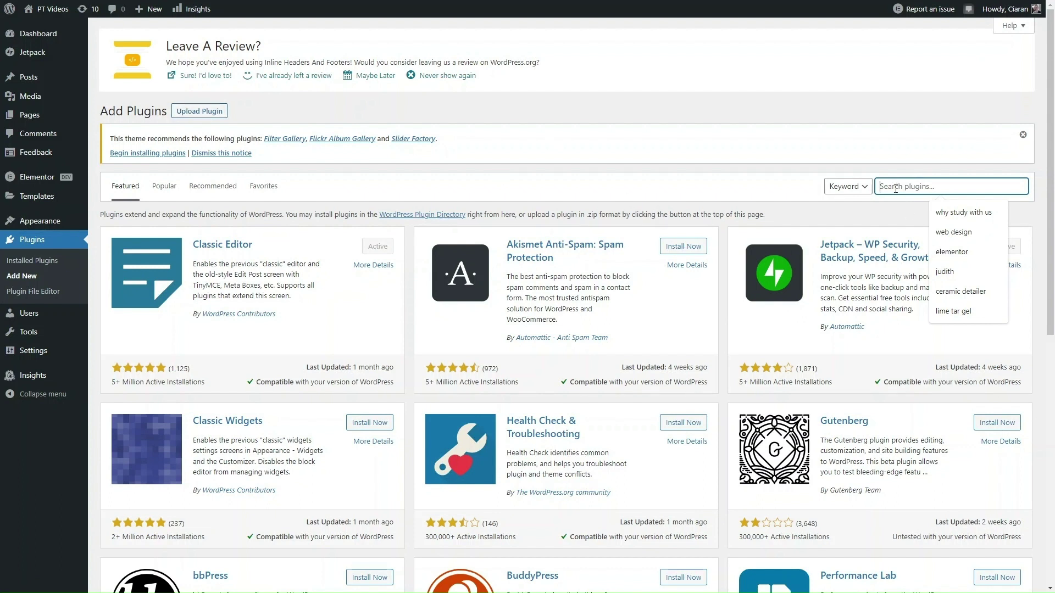
text(wor)
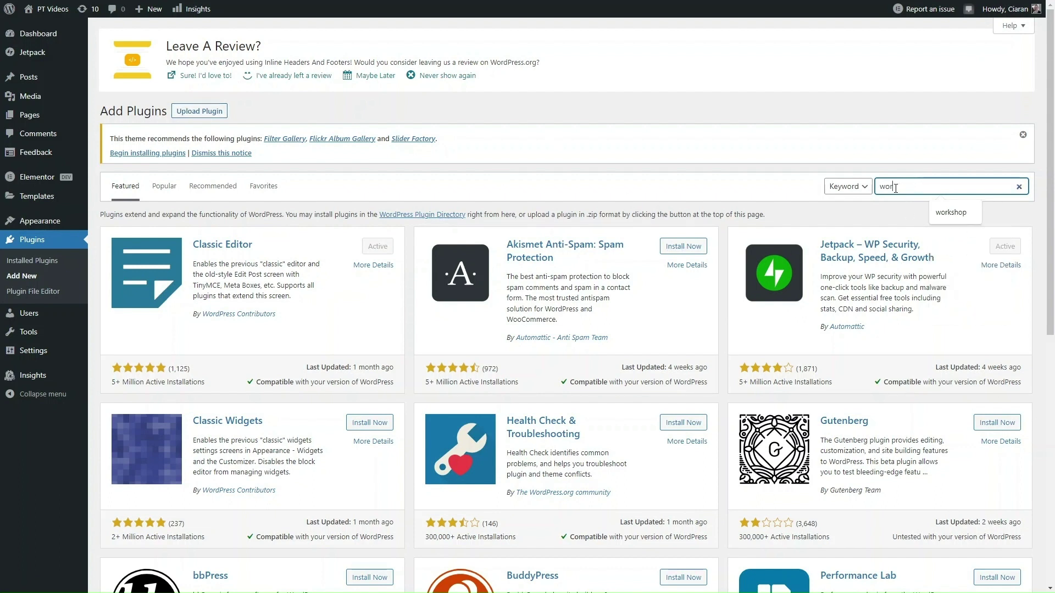
text(dfence )
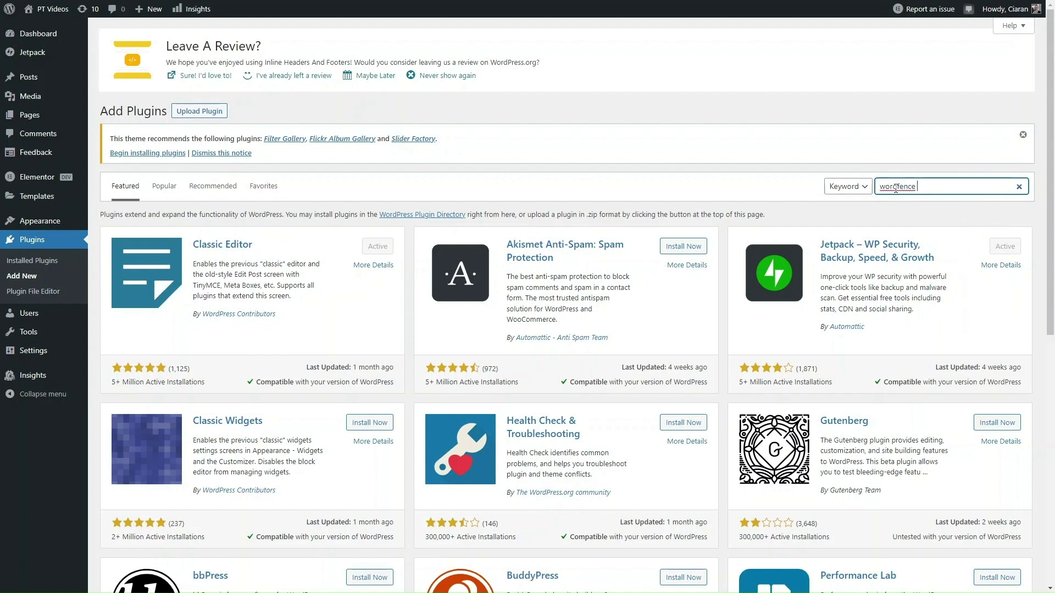
text(security)
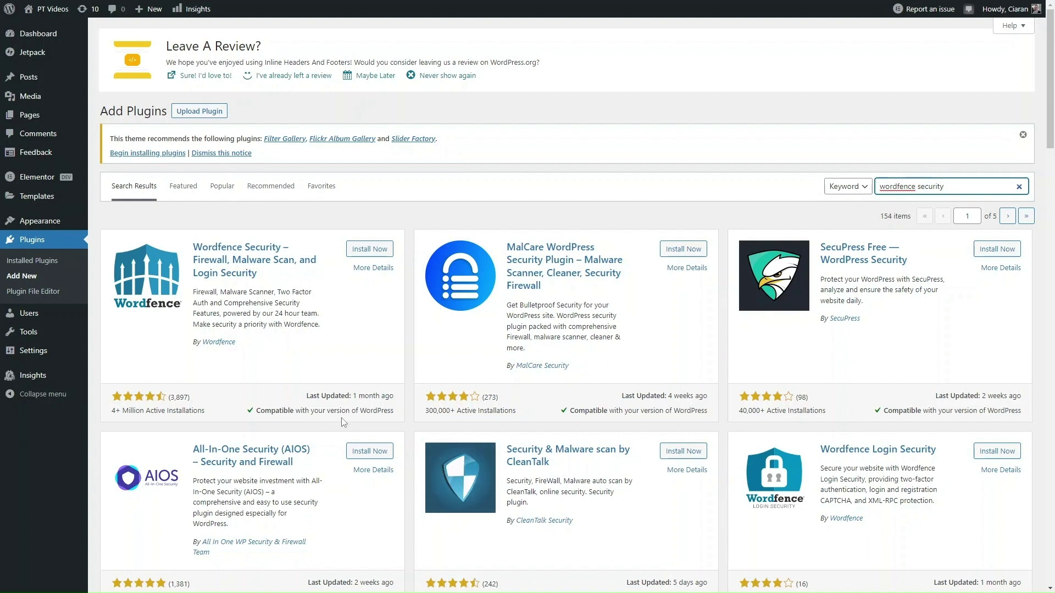
Install the Wordfence Security – Firewall, Malware Scan, and Login Security plugin, then activate it.
click(360, 251)
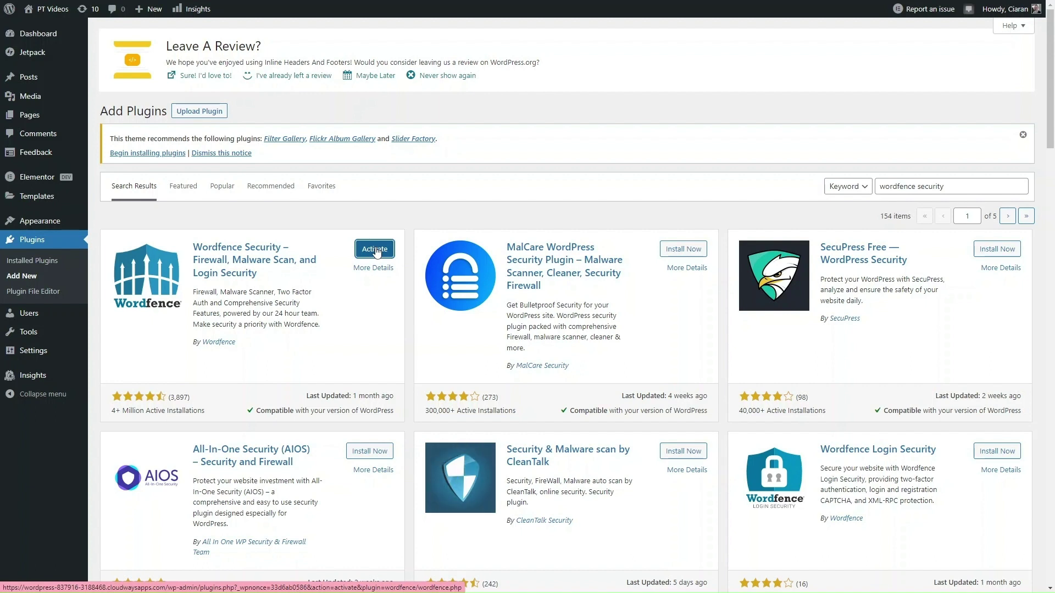
click(375, 251)
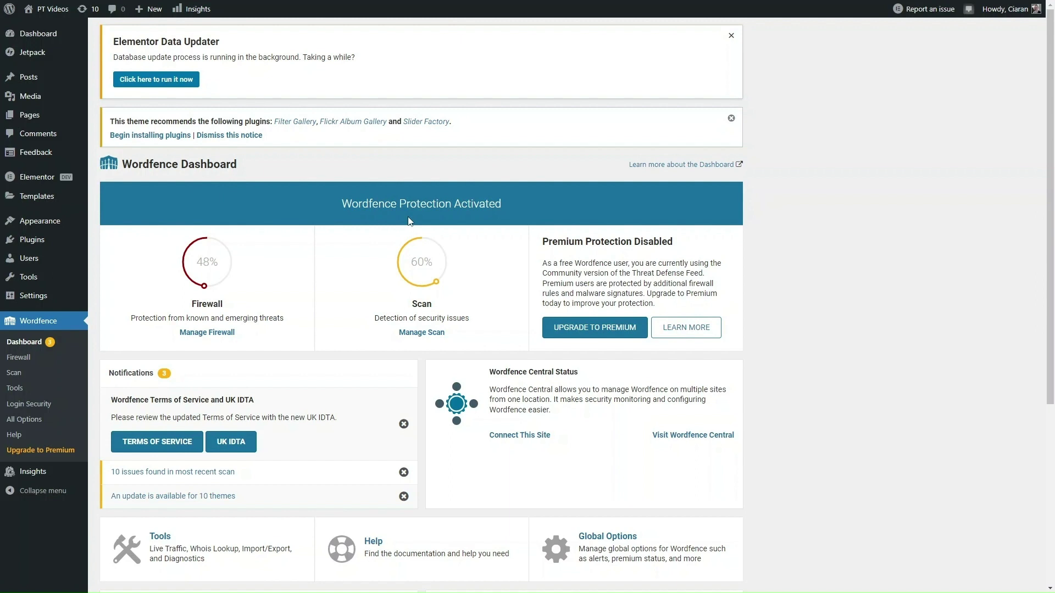
Dismiss the theme plugin-recommendation and Elementor Data Updater notices on the Wordfence dashboard.
click(730, 119)
click(731, 35)
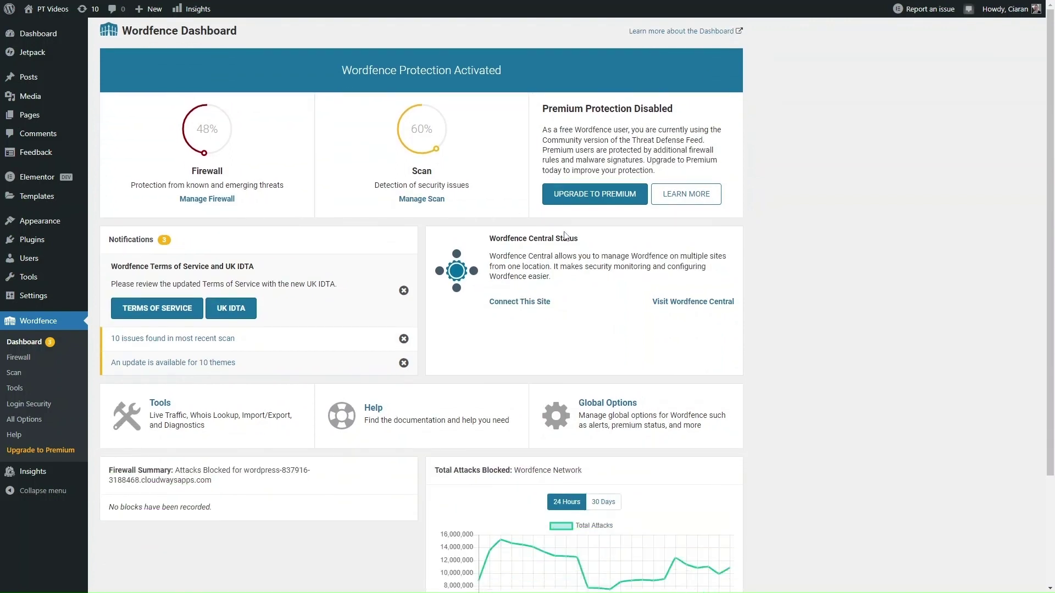
scroll(486, 240, down, 1)
scroll(485, 241, up, 1)
scroll(366, 291, down, 3)
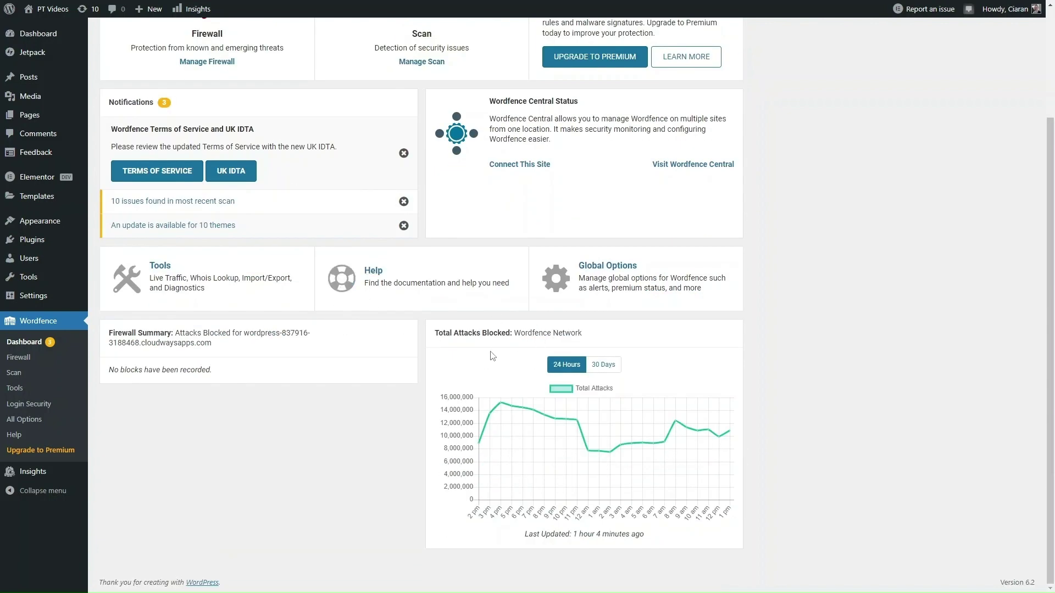
Switch the Total Attacks chart to 30 days, then back to 24 hours.
click(598, 367)
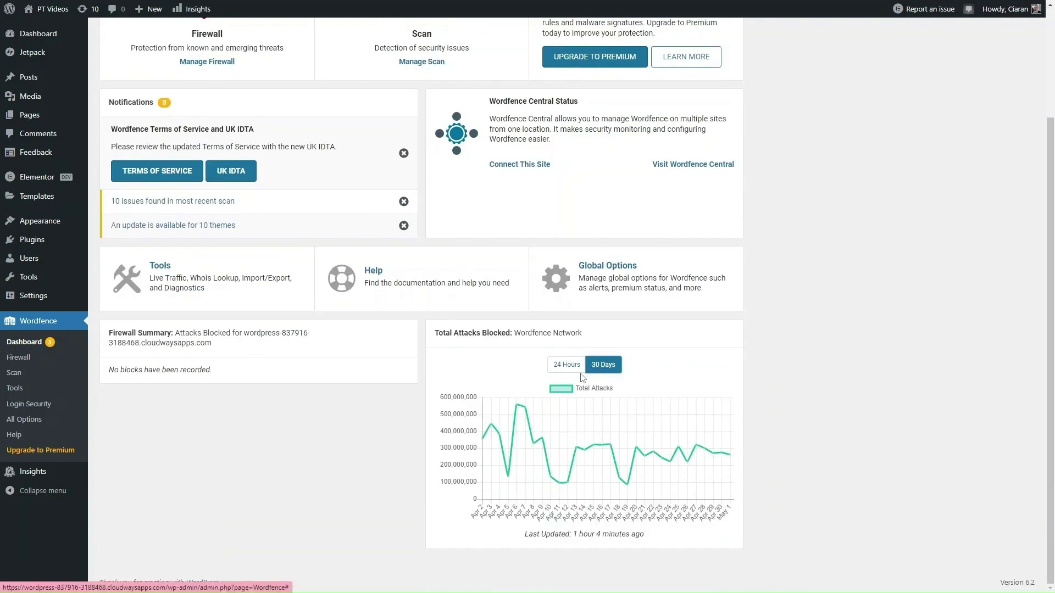
click(572, 368)
scroll(273, 165, up, 3)
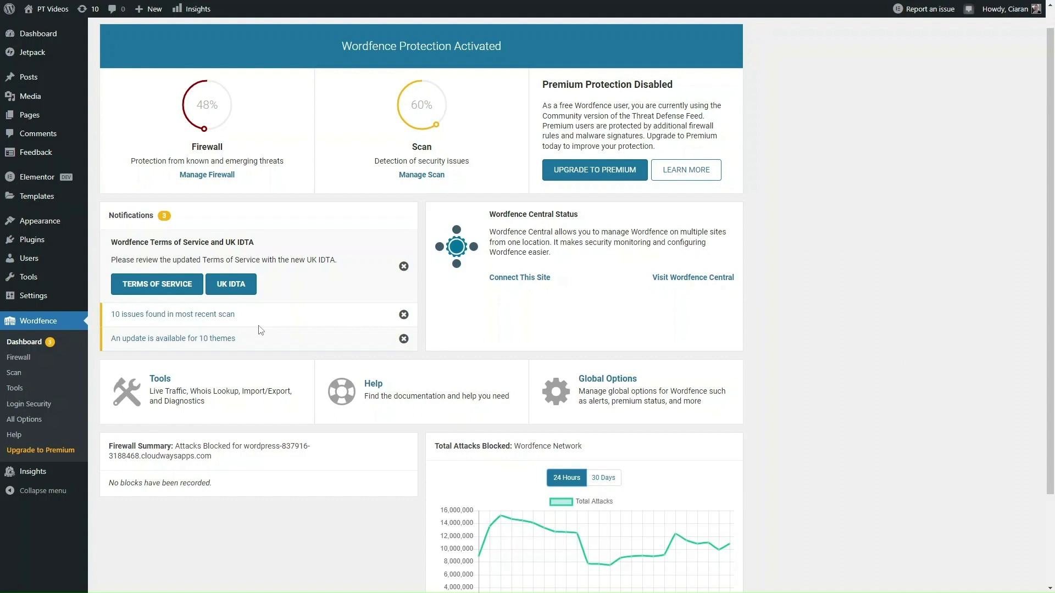
scroll(260, 330, up, 1)
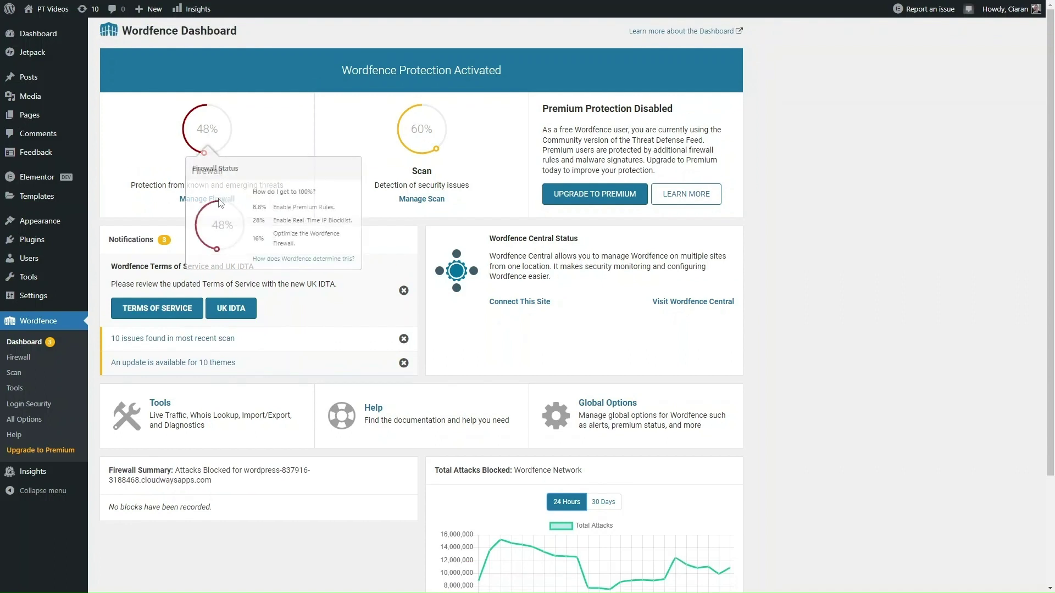
Open the Wordfence firewall settings and collapse, then re-expand, Advanced Firewall Options.
click(187, 200)
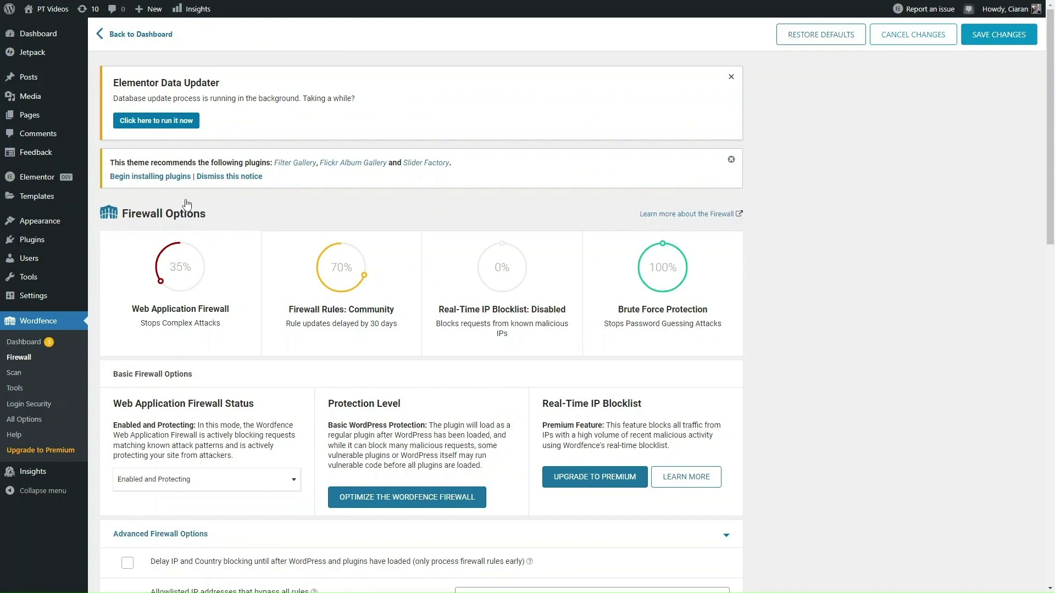
scroll(275, 330, down, 7)
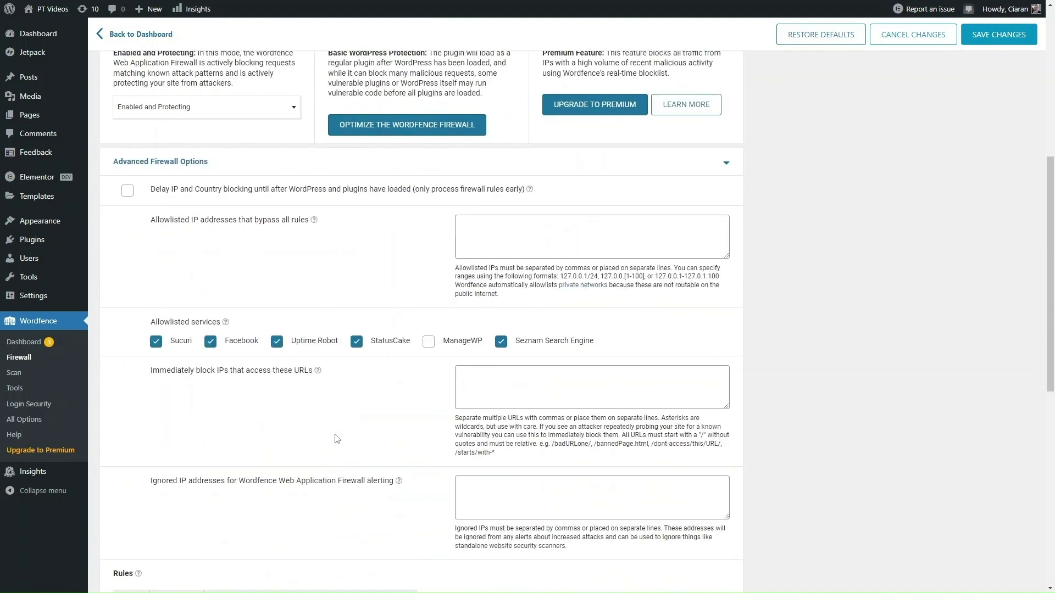
scroll(337, 439, down, 2)
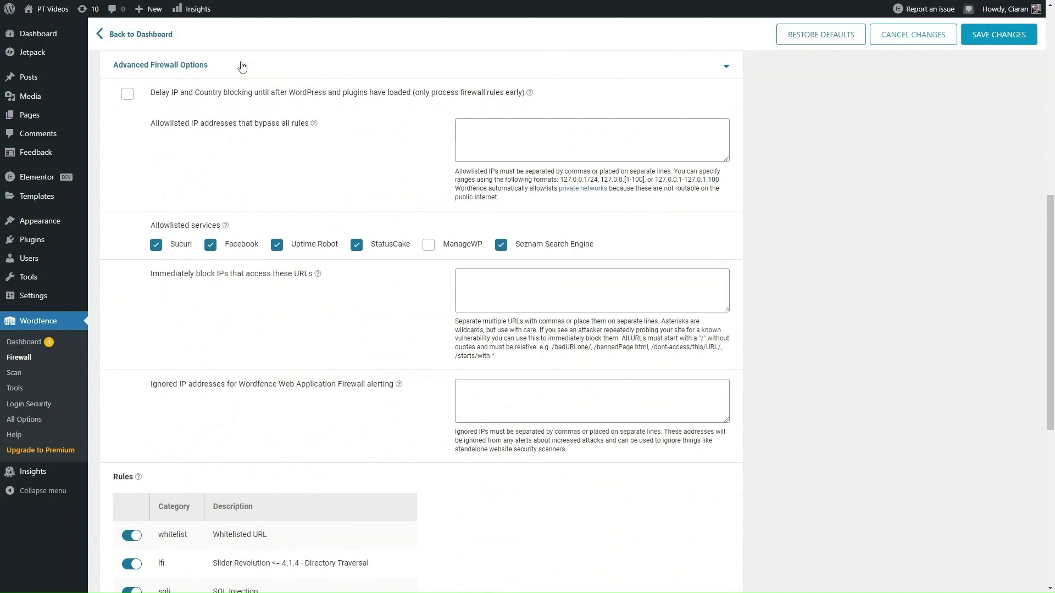
click(269, 73)
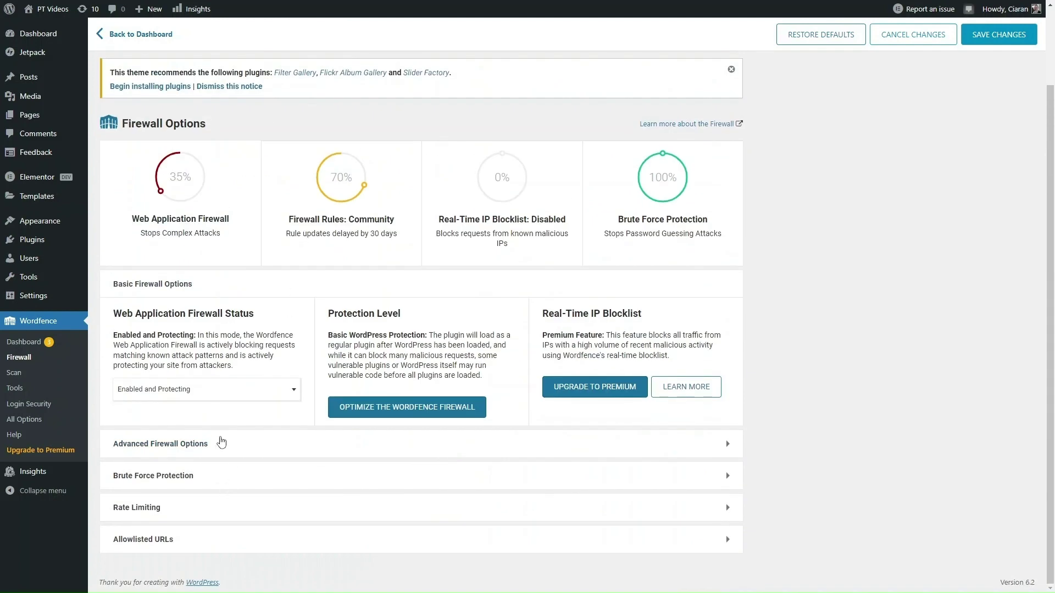
click(220, 439)
scroll(221, 436, down, 3)
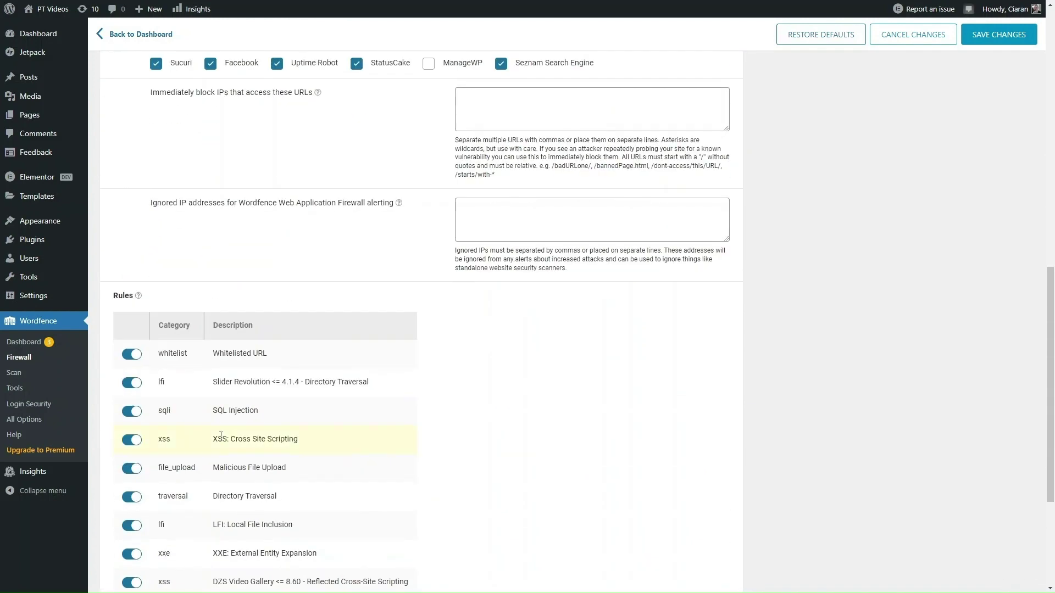
scroll(221, 438, down, 4)
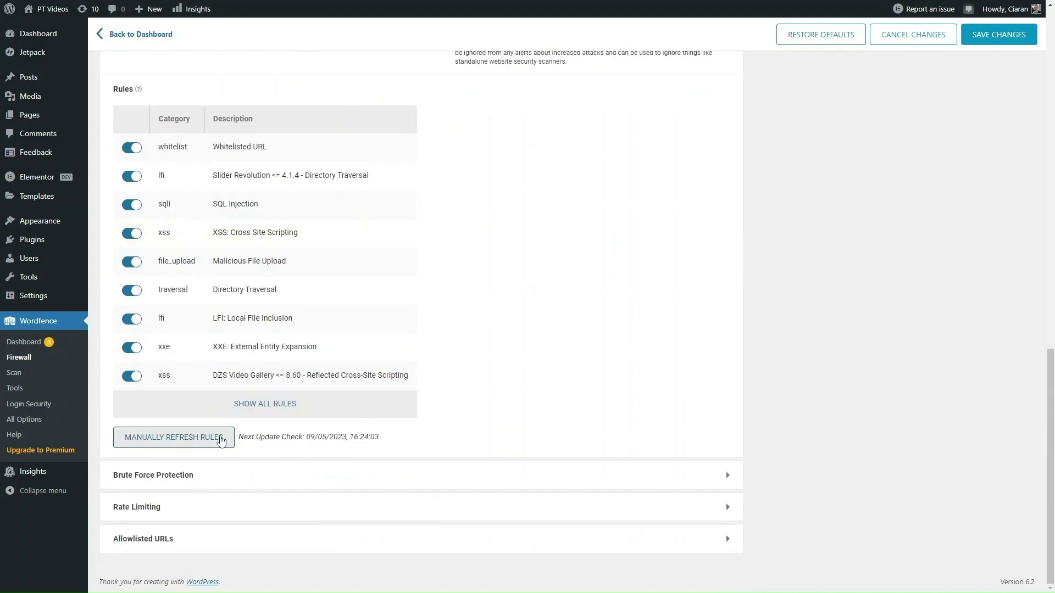
Expand the firewall Rules table with Show All Rules and review every enabled rule.
click(260, 406)
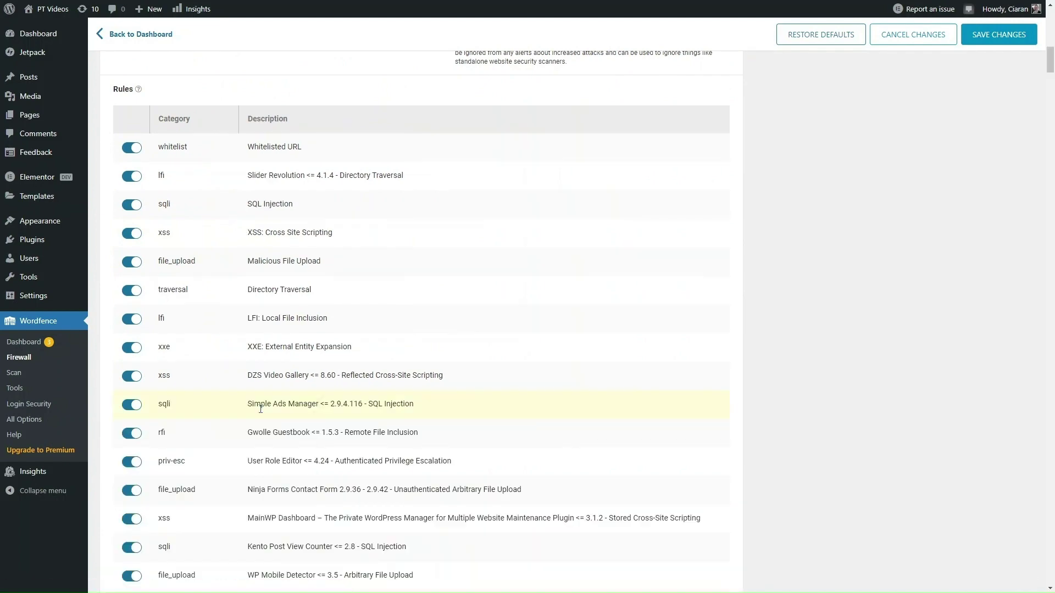
scroll(261, 409, down, 4)
scroll(261, 409, down, 6)
scroll(260, 412, down, 2)
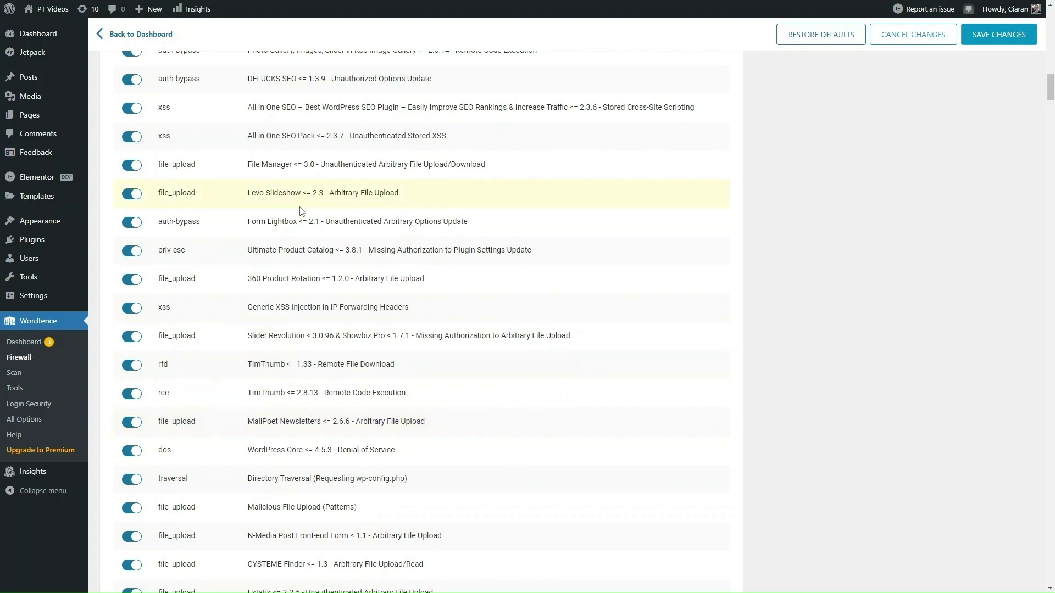
scroll(301, 209, down, 2)
scroll(301, 207, down, 7)
scroll(301, 209, down, 4)
scroll(301, 210, up, 20)
scroll(300, 210, up, 6)
scroll(301, 211, up, 5)
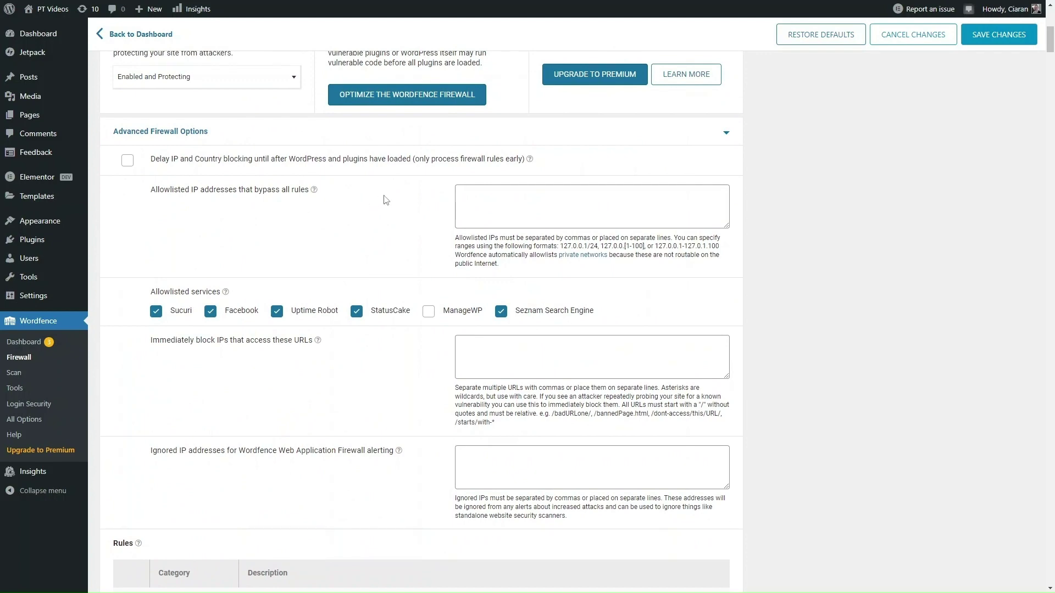
scroll(390, 231, down, 2)
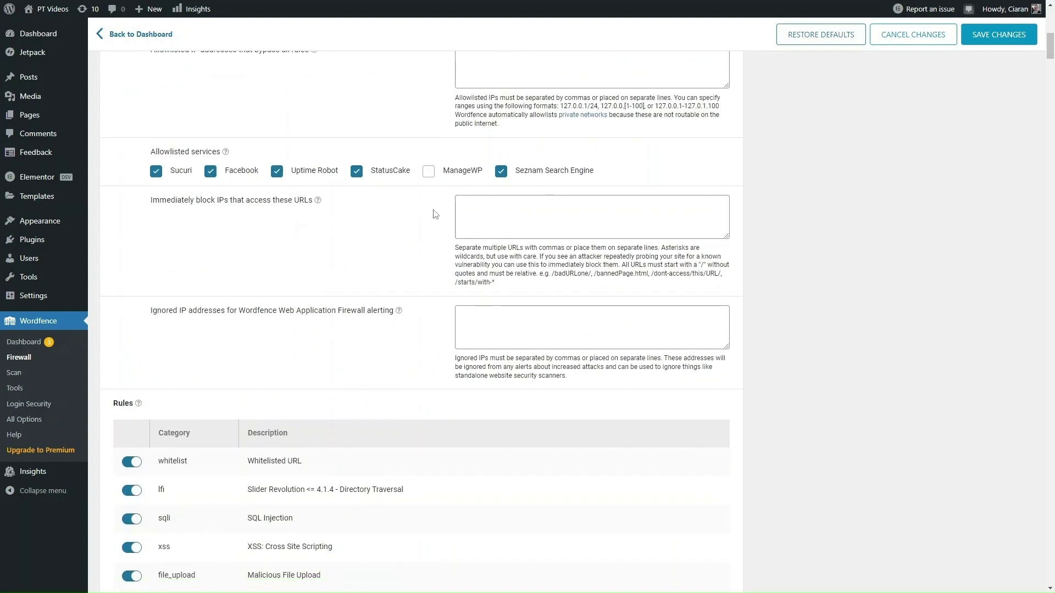
scroll(377, 374, down, 2)
scroll(377, 376, down, 3)
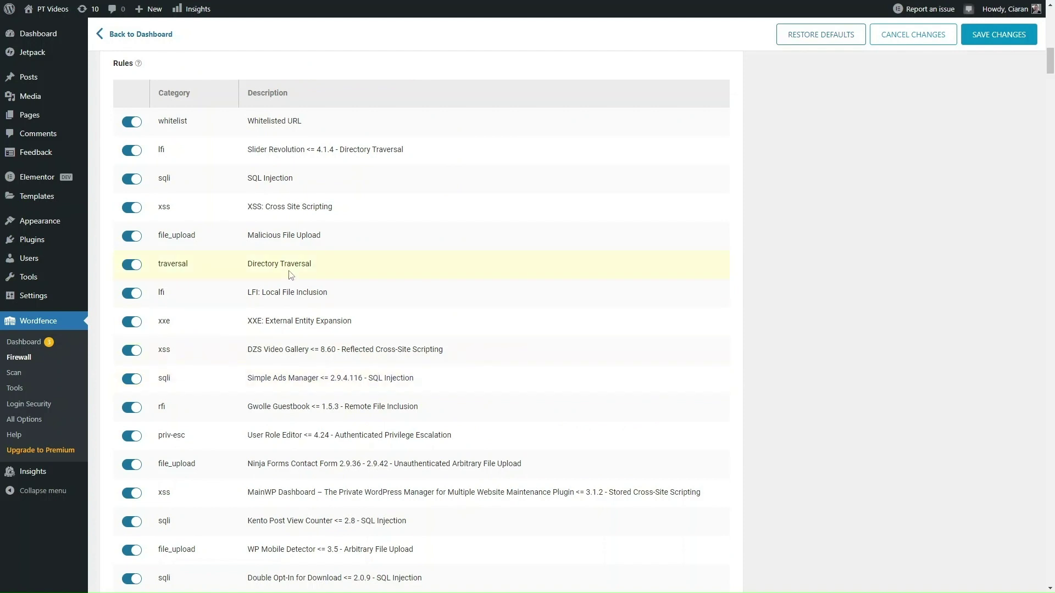
Review the Wordfence Scan page's 10 medium-severity theme upgrade results.
click(14, 376)
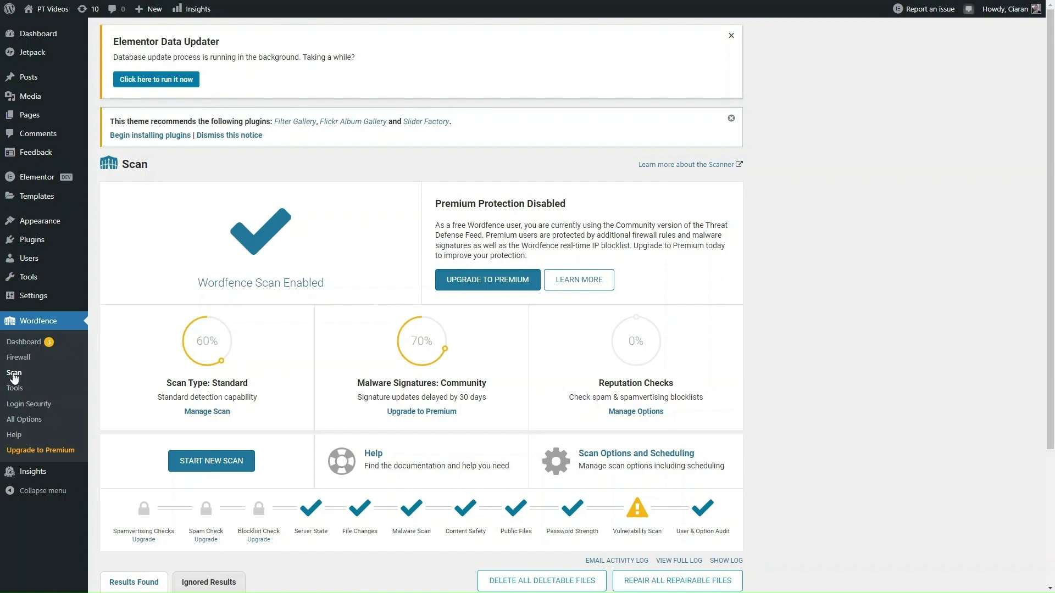
scroll(449, 436, down, 5)
scroll(450, 437, down, 3)
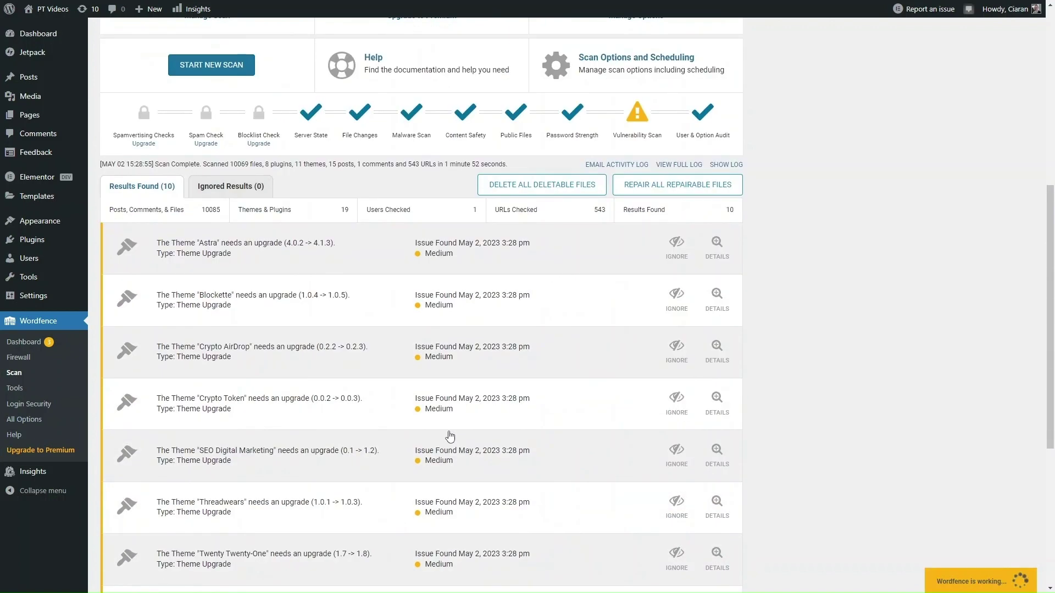
scroll(407, 407, up, 5)
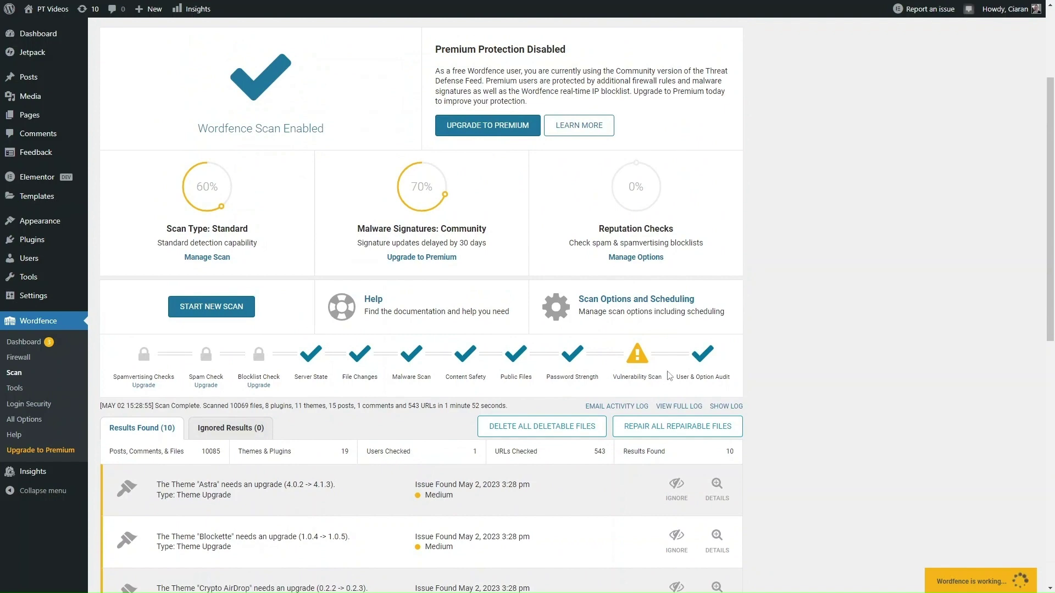
scroll(584, 306, down, 5)
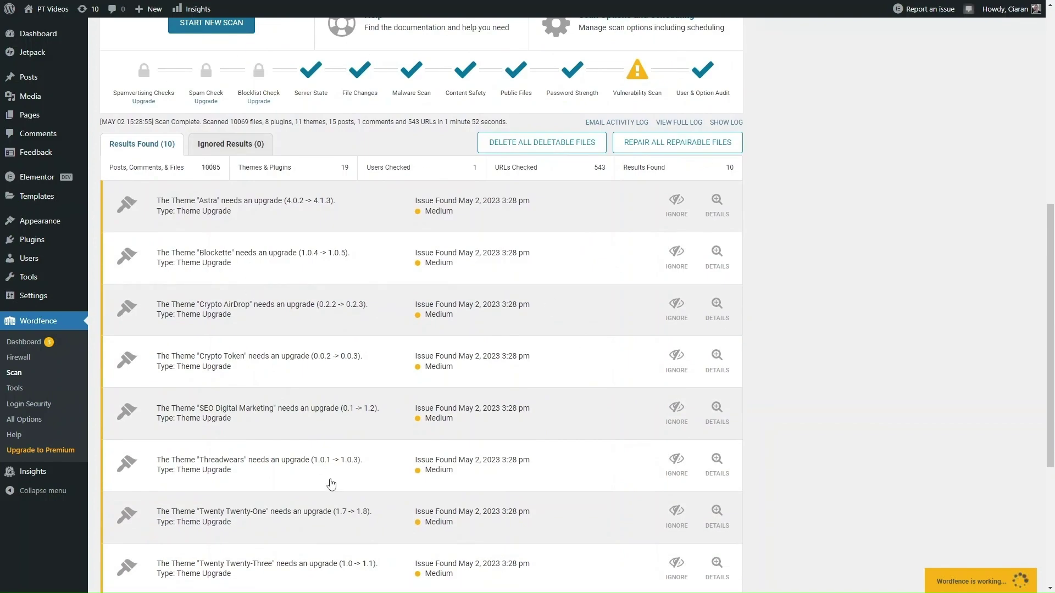
scroll(329, 521, down, 2)
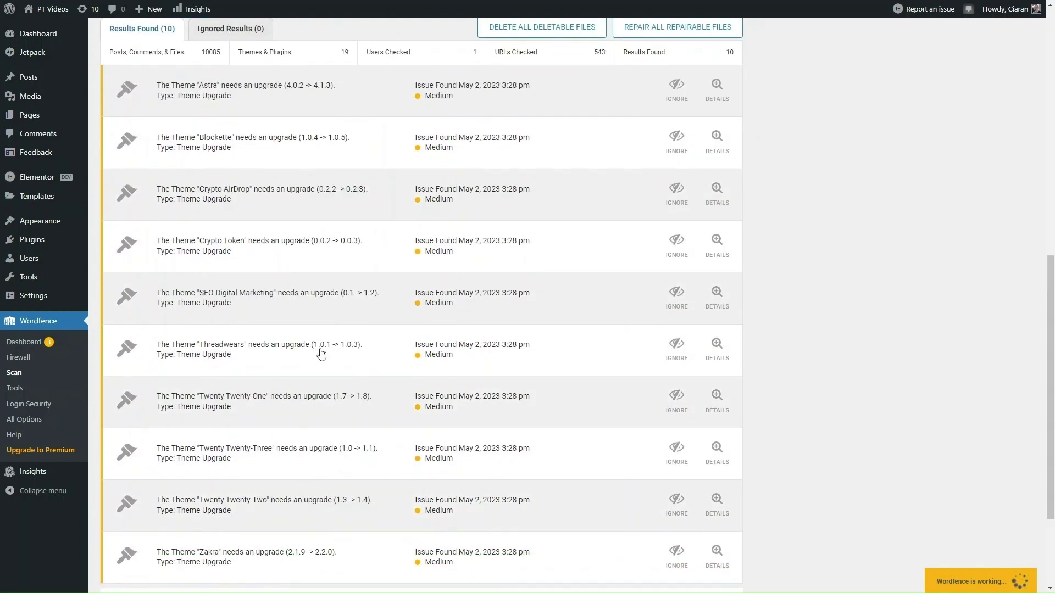
scroll(321, 354, down, 2)
scroll(329, 287, up, 4)
scroll(330, 287, up, 2)
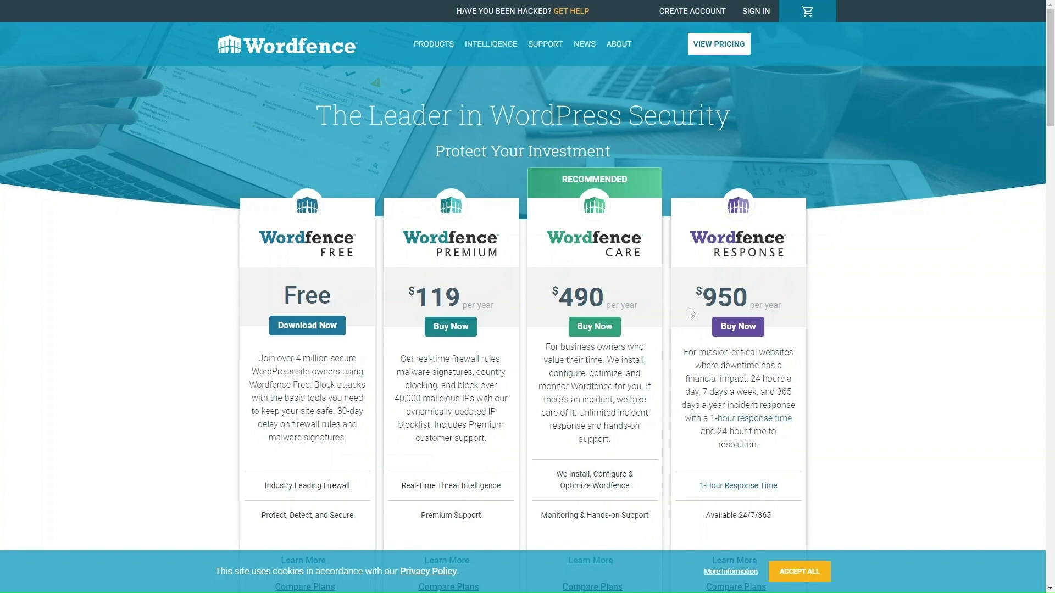
scroll(691, 313, down, 5)
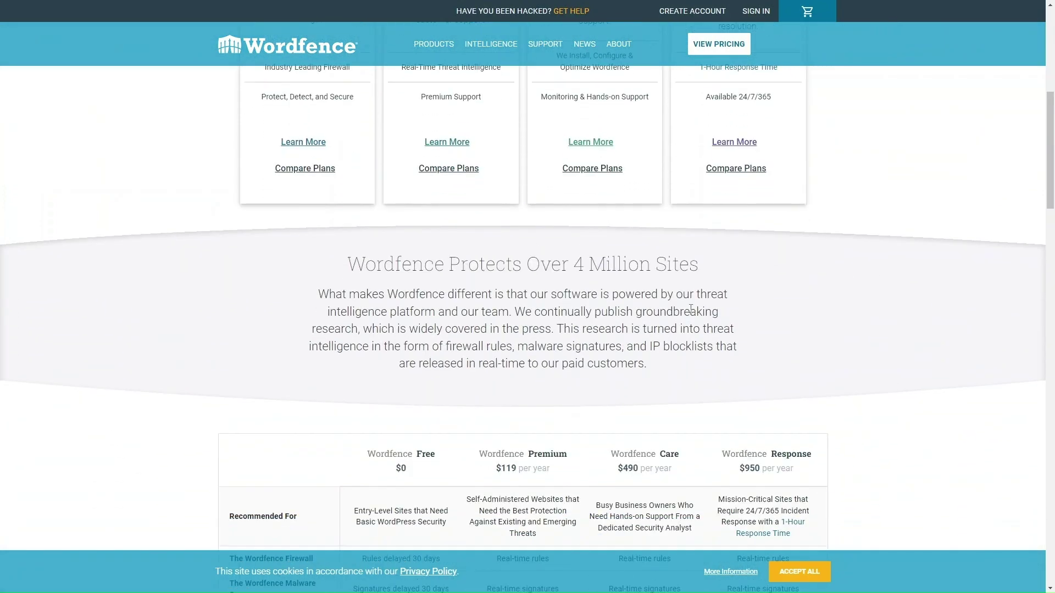
scroll(691, 312, up, 2)
scroll(691, 312, down, 5)
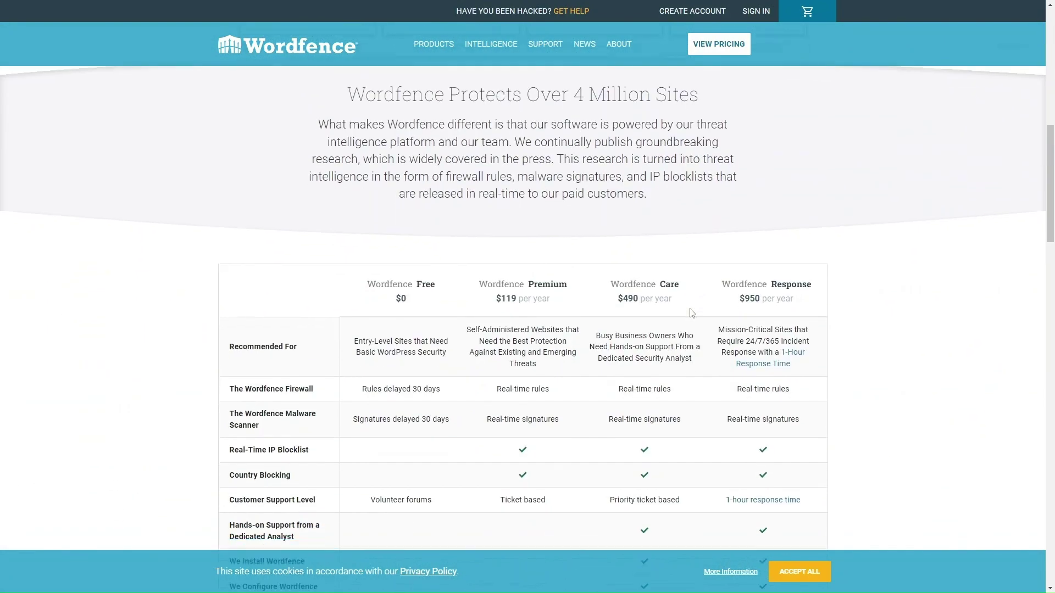
scroll(691, 312, down, 3)
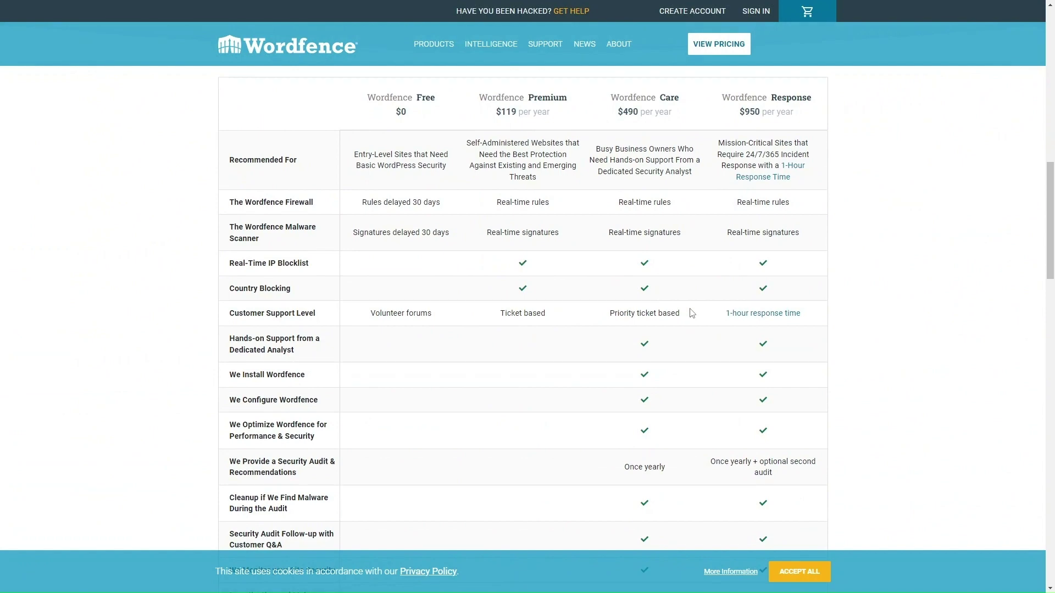
scroll(691, 312, up, 5)
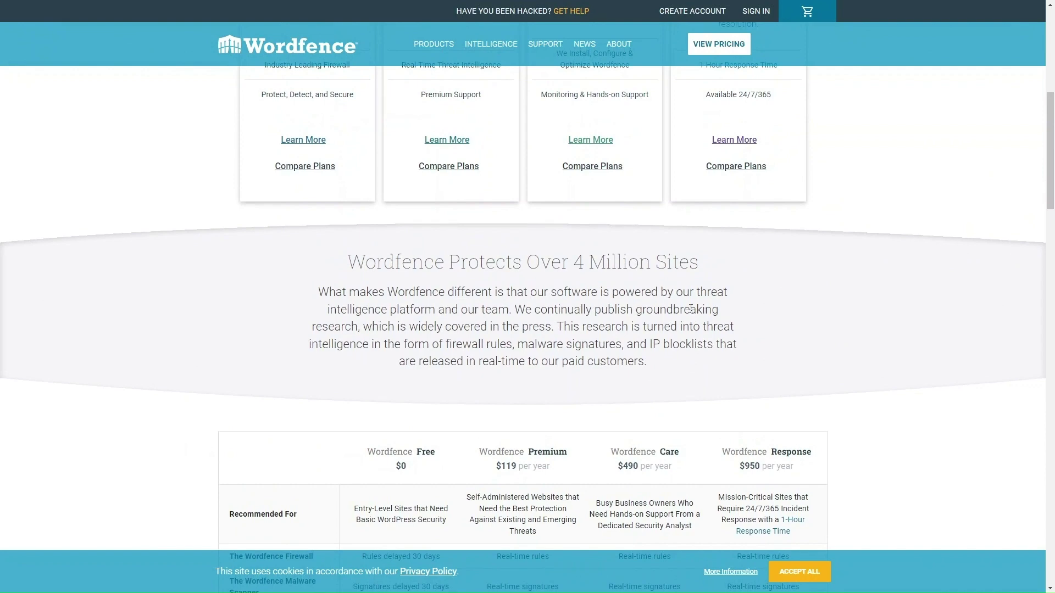
scroll(691, 310, down, 2)
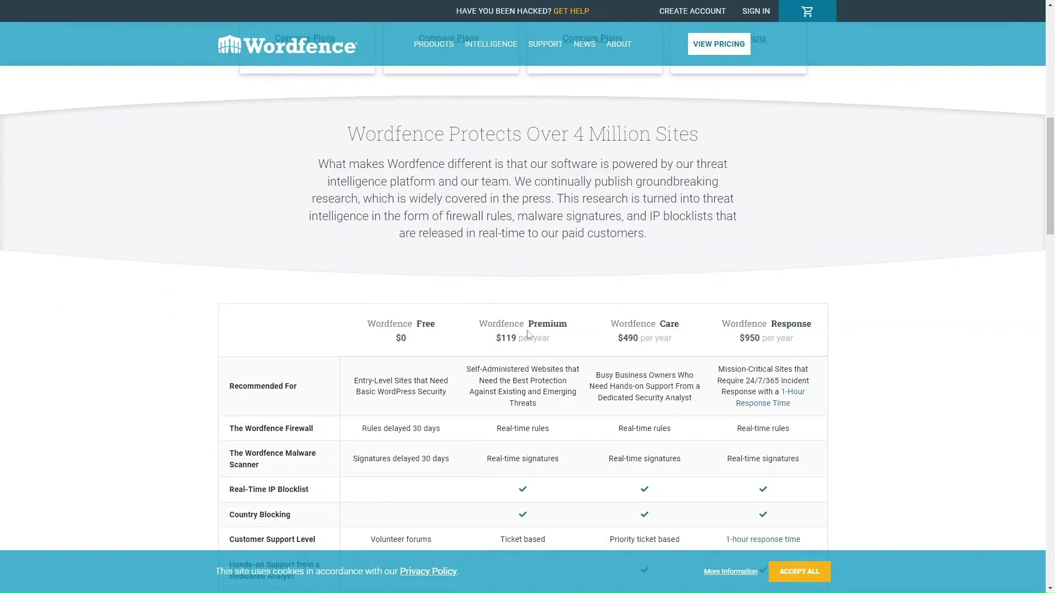
scroll(527, 333, down, 3)
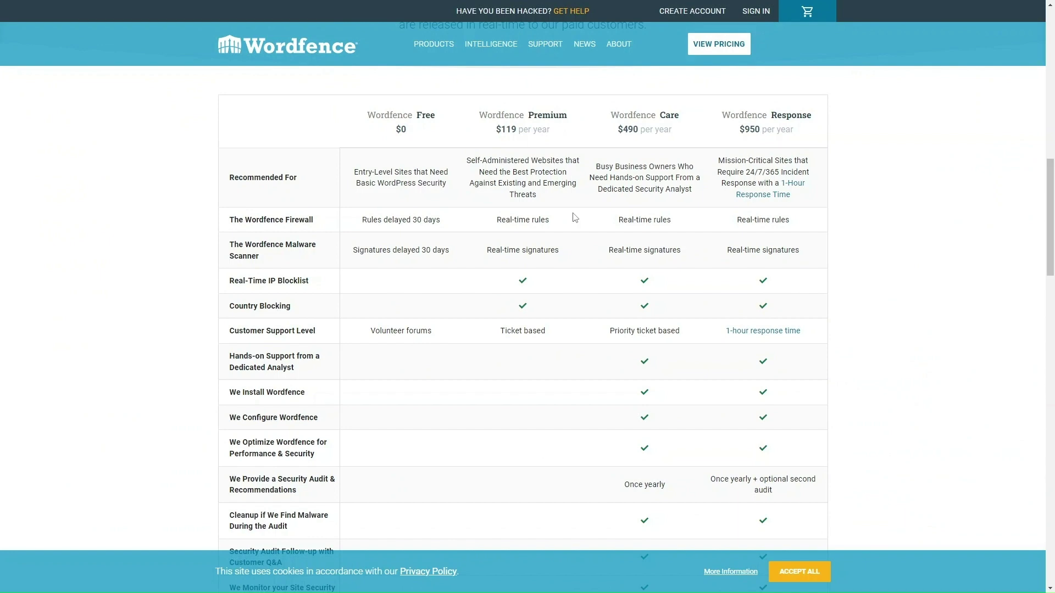
scroll(574, 217, up, 4)
scroll(544, 258, up, 6)
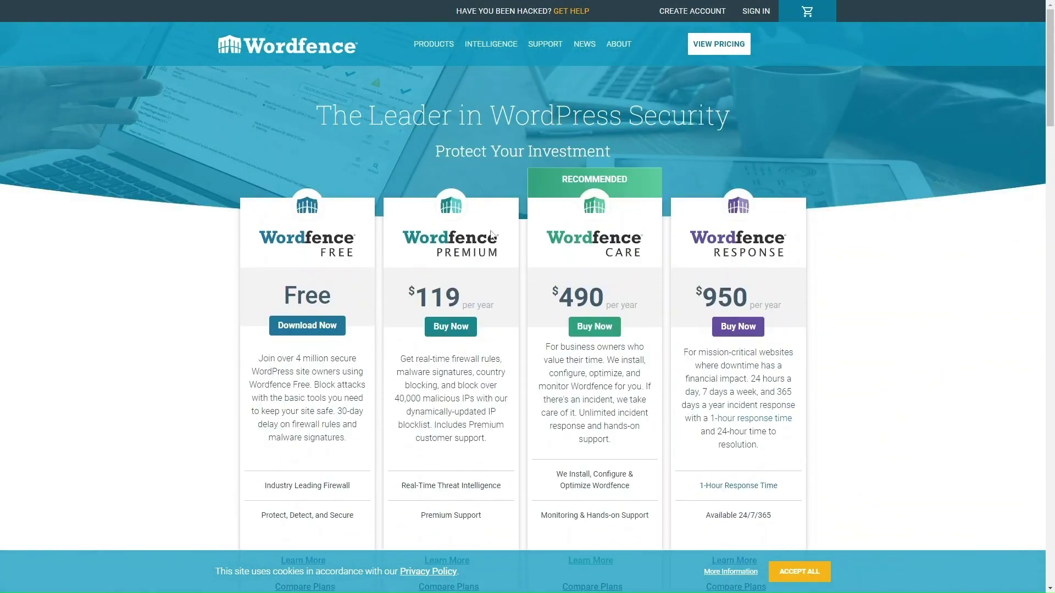